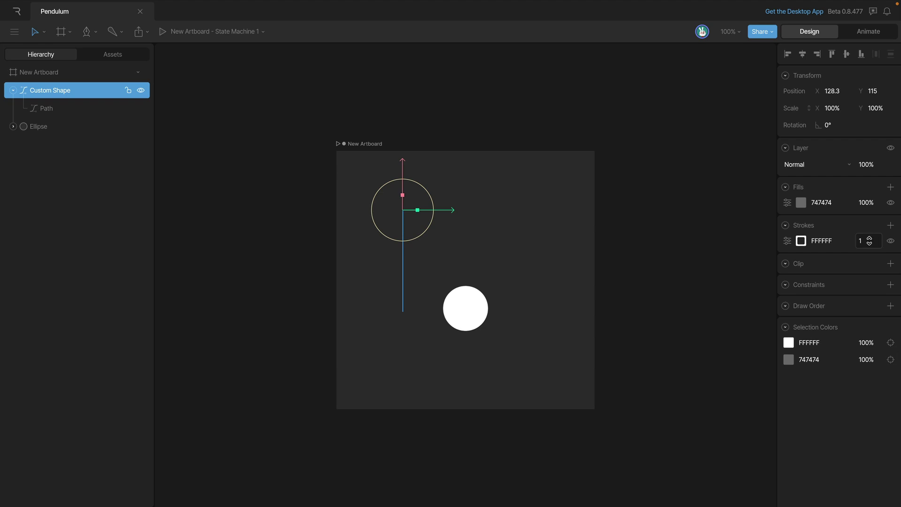
# - Set the vertical line's stroke thickness to 8 and move it horizontally to X 250, in line with the circle
pyautogui.moveTo(869, 240); pyautogui.dragTo(854, 250)
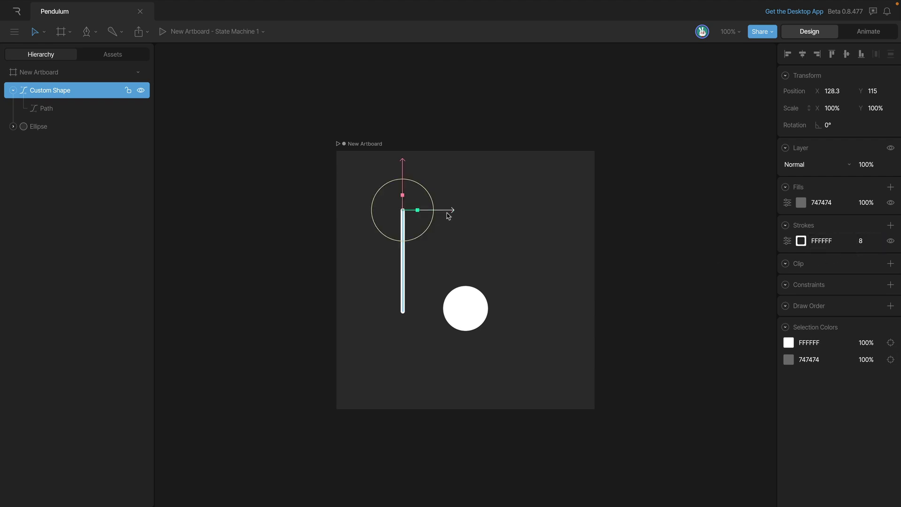
pyautogui.moveTo(448, 211); pyautogui.dragTo(515, 214)
pyautogui.click(543, 292)
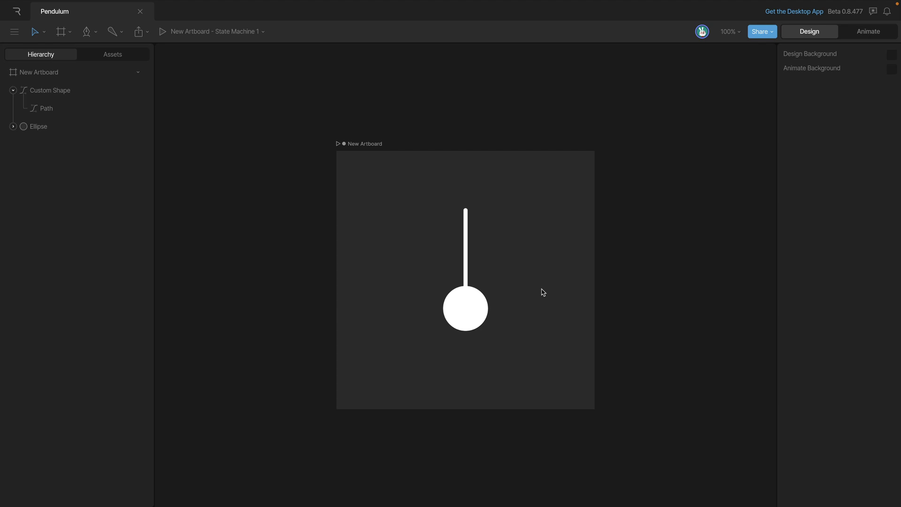
# - Group the line and the circle, centre the group vertically on the artboard, then try rotating it and undo that
pyautogui.moveTo(526, 243); pyautogui.dragTo(429, 319)
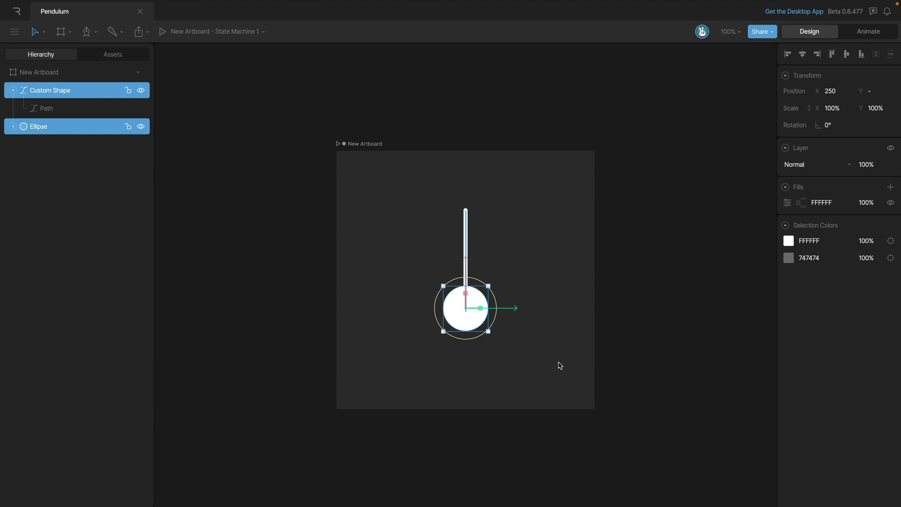
pyautogui.press('super+g')
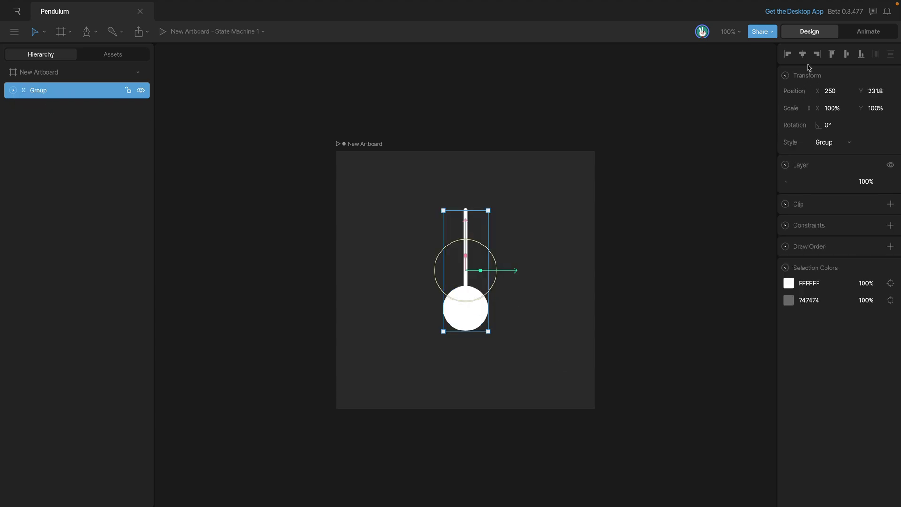
pyautogui.click(849, 55)
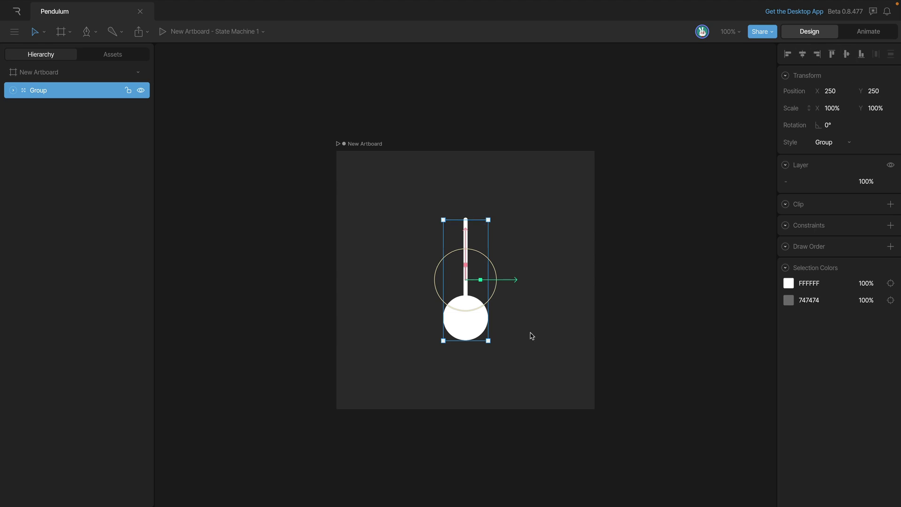
pyautogui.moveTo(496, 300)
pyautogui.mouseDown()
pyautogui.moveTo(484, 306)
pyautogui.moveTo(497, 270)
pyautogui.moveTo(497, 284)
pyautogui.mouseUp()
pyautogui.press('super+z')
# - Use Freeze to move the group's origin to the rod's upper end at about Y 133, then test the pivot and undo the rotation
pyautogui.click(45, 34)
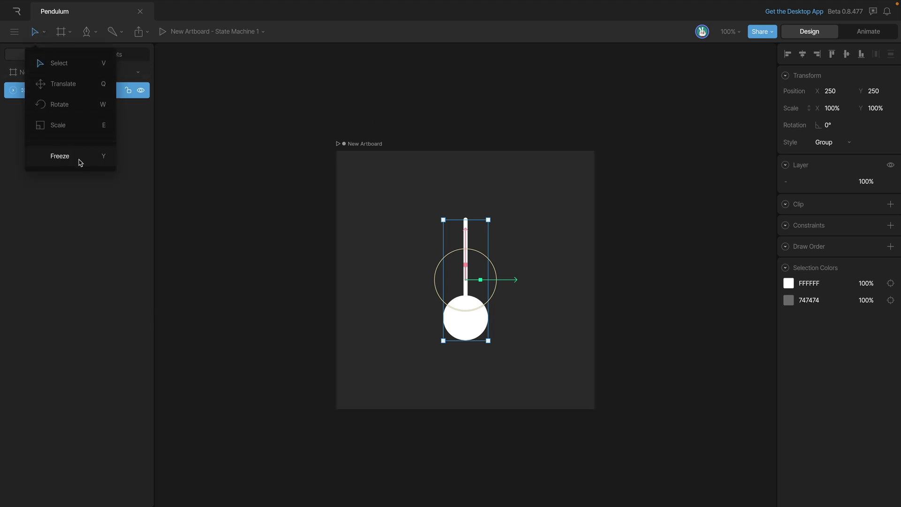
pyautogui.click(104, 165)
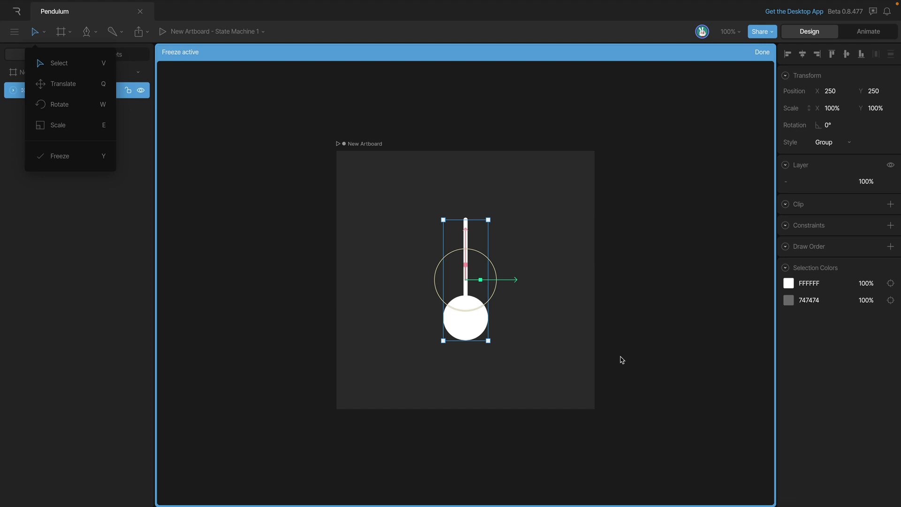
pyautogui.click(467, 235)
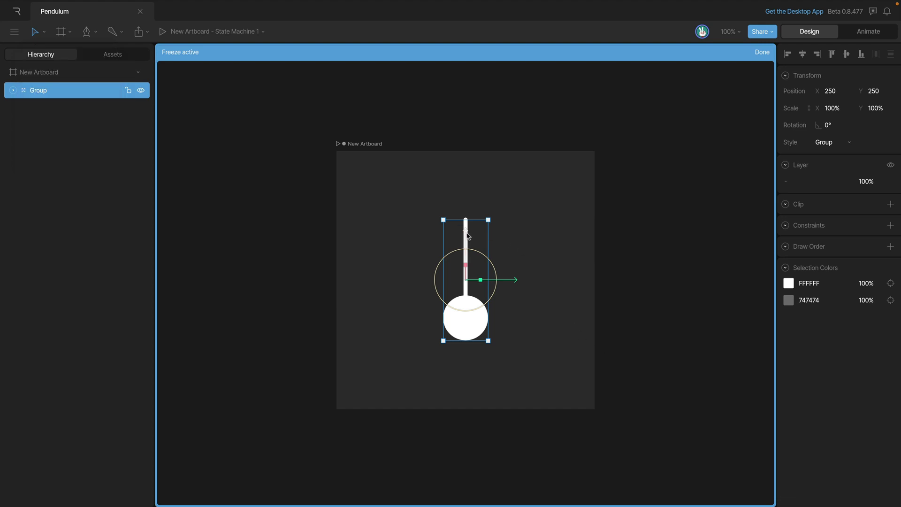
pyautogui.moveTo(467, 235); pyautogui.dragTo(467, 172)
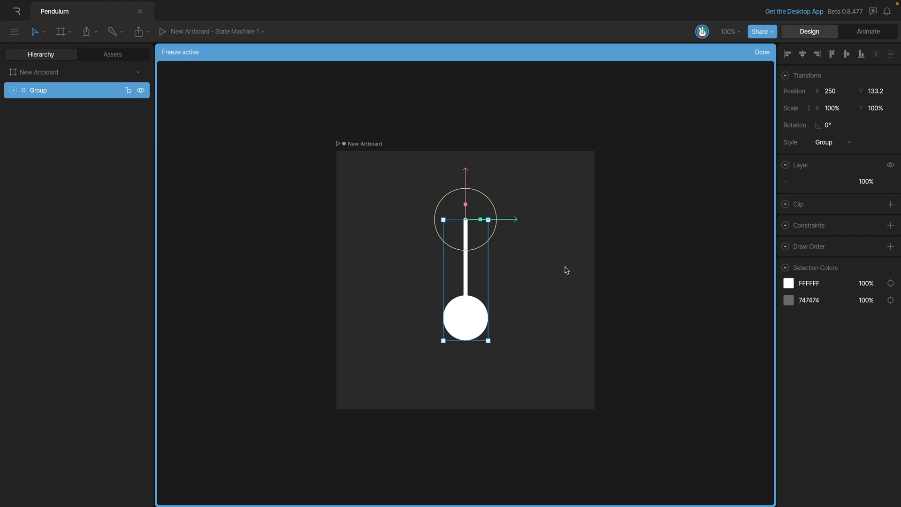
pyautogui.click(757, 55)
pyautogui.moveTo(496, 240); pyautogui.dragTo(475, 257)
pyautogui.hotkey('ctrl', 'z')
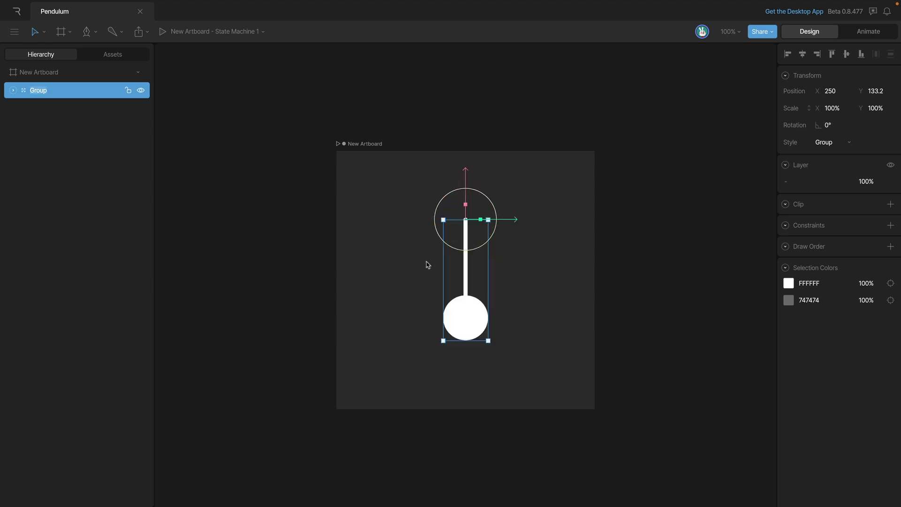
# - Rename the group containing the rod and circle as Pendulum_G
pyautogui.doubleClick(54, 91)
pyautogui.hotkey('ctrl', 'a')
pyautogui.write('Pendulum_G')
# - Wrap Pendulum_G in a parent group named ROOT
pyautogui.press('super')
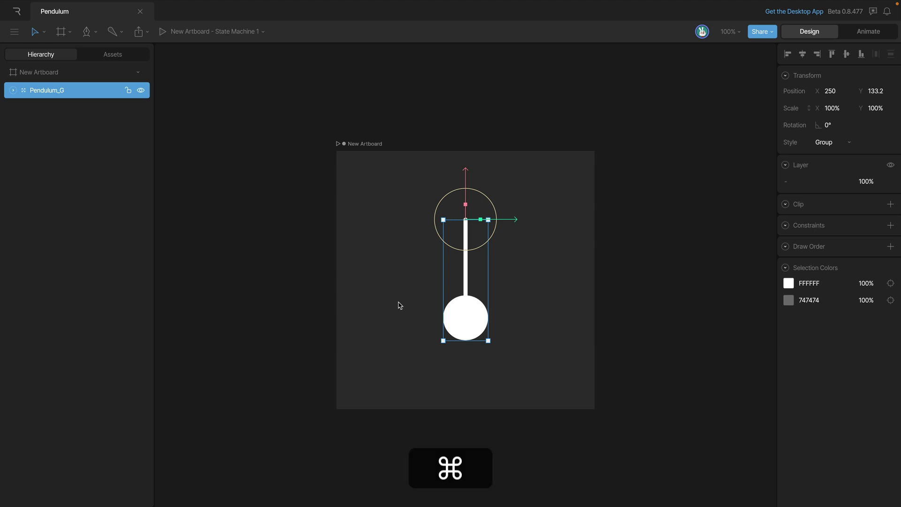
pyautogui.press('super+g')
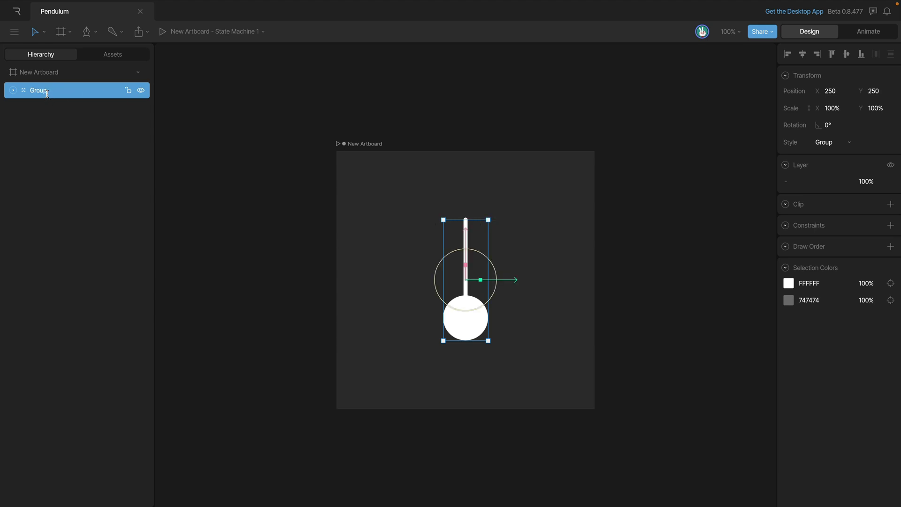
pyautogui.write('ROOT')
pyautogui.press('Return')
pyautogui.click(542, 327)
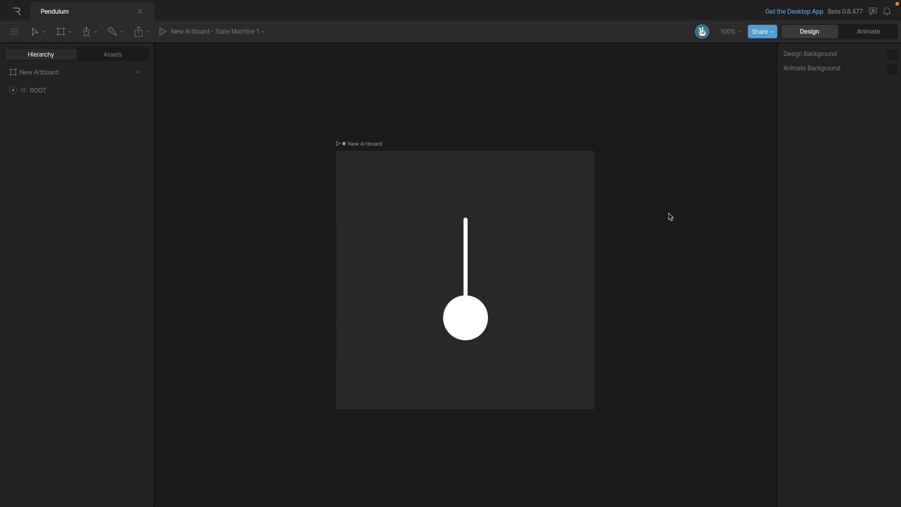
# - Switch to Animate mode and open Timeline 1 with the artboard fitted in view
pyautogui.click(865, 38)
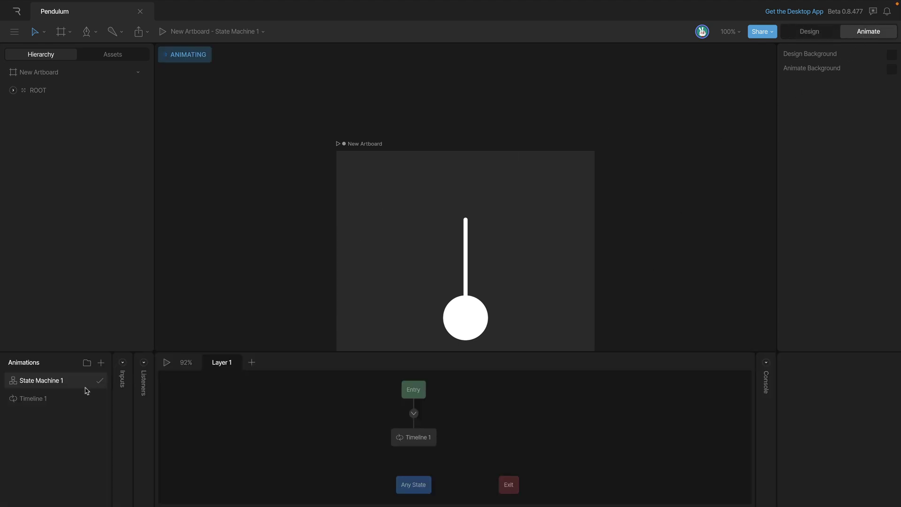
pyautogui.click(39, 404)
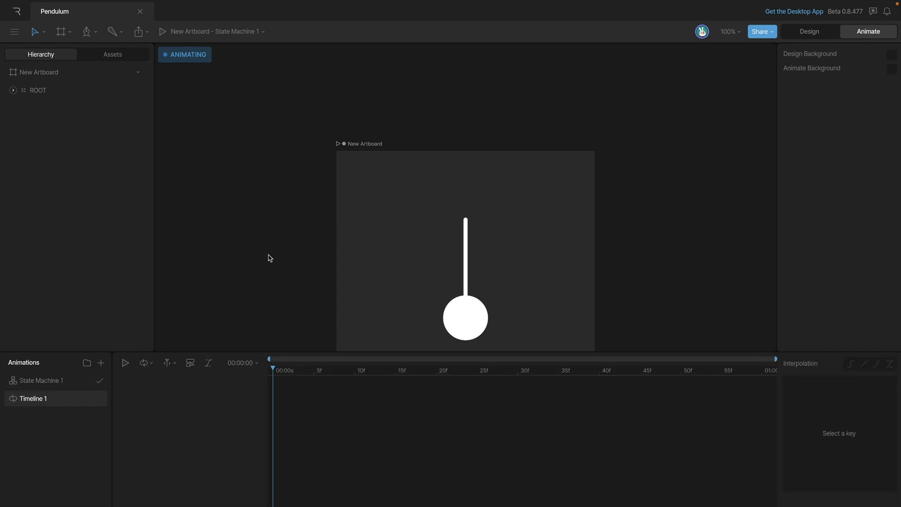
pyautogui.press('f')
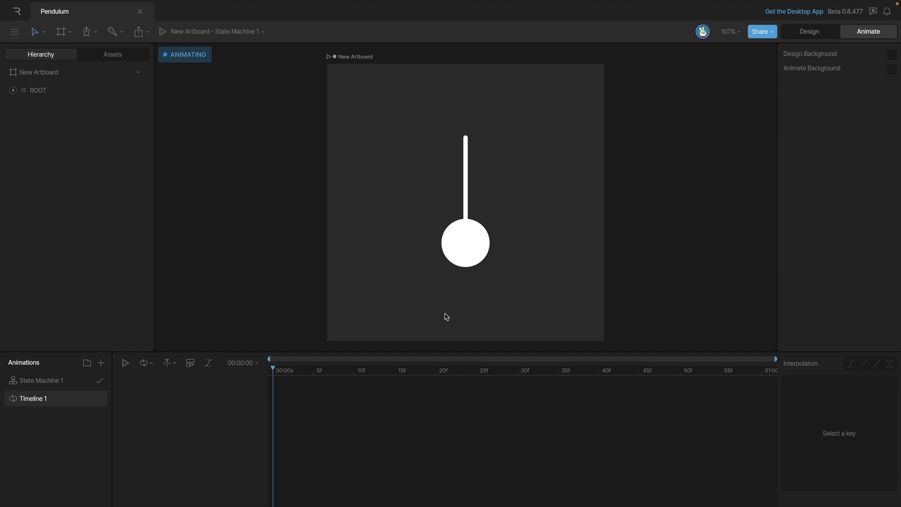
# - Key the rotation of the Pendulum_G group inside ROOT at 35° on frame 0
pyautogui.click(465, 255)
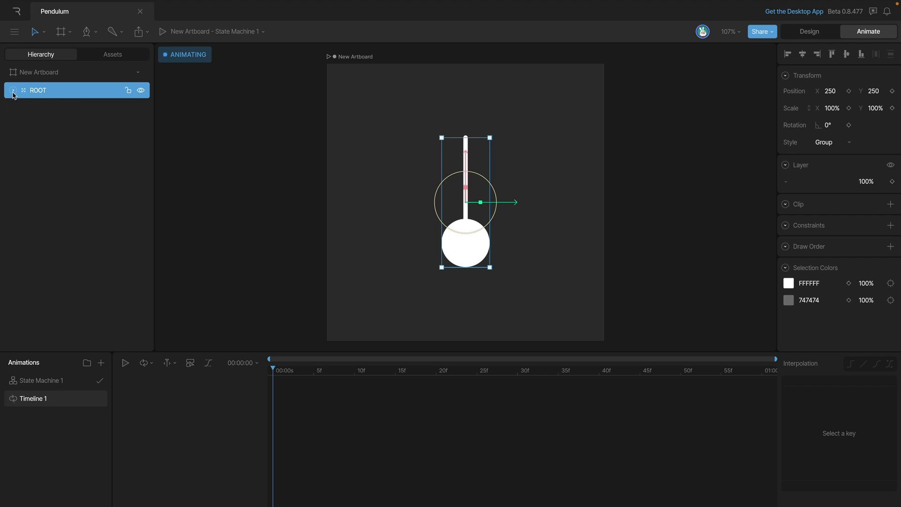
pyautogui.click(13, 91)
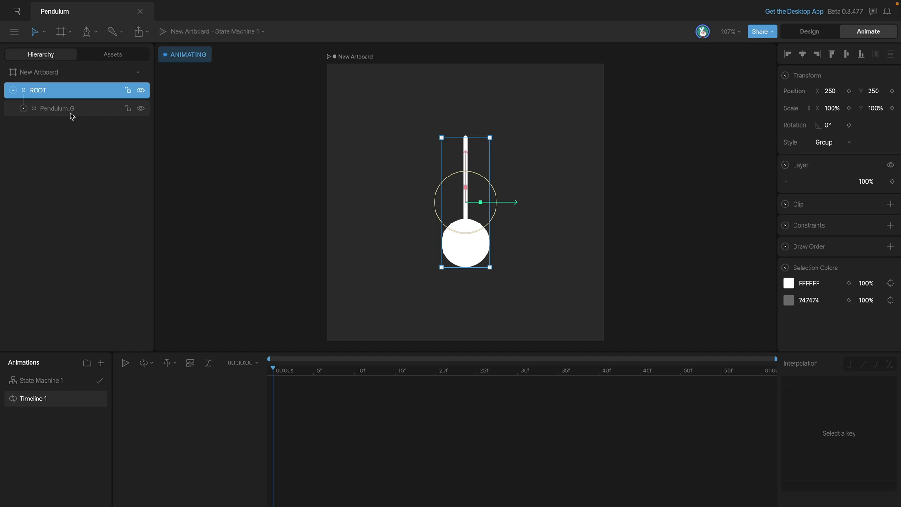
pyautogui.click(60, 115)
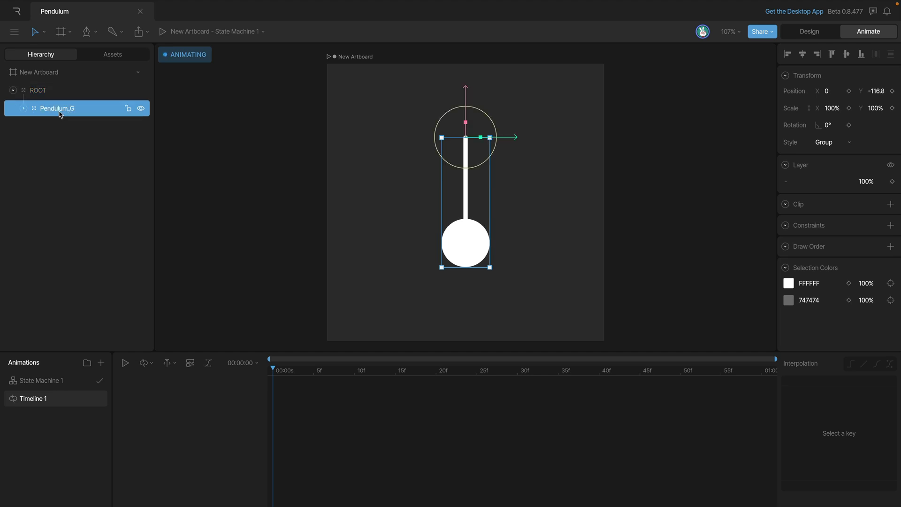
pyautogui.moveTo(439, 188); pyautogui.dragTo(477, 168)
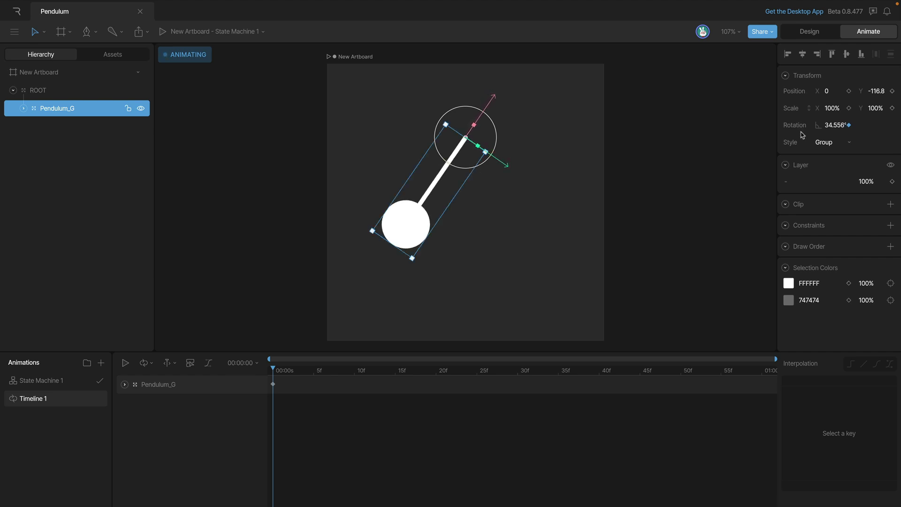
pyautogui.click(833, 125)
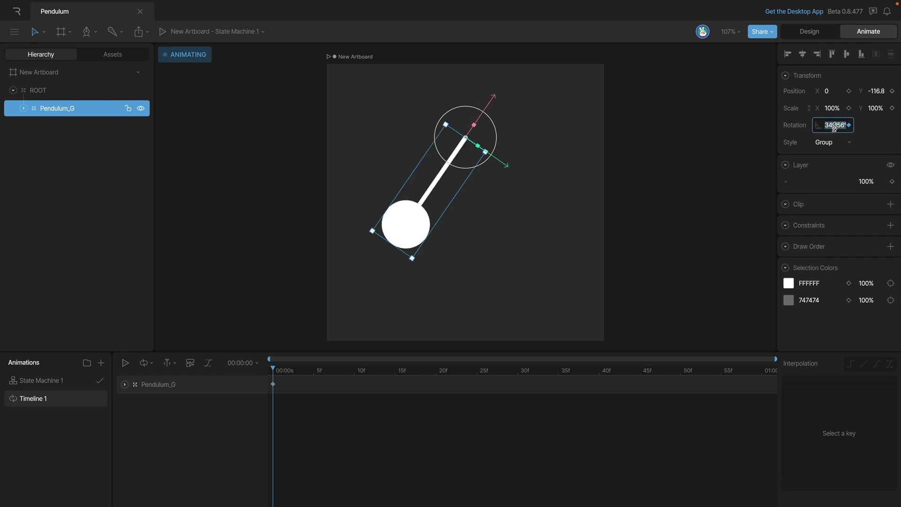
pyautogui.write('35')
pyautogui.press('Return')
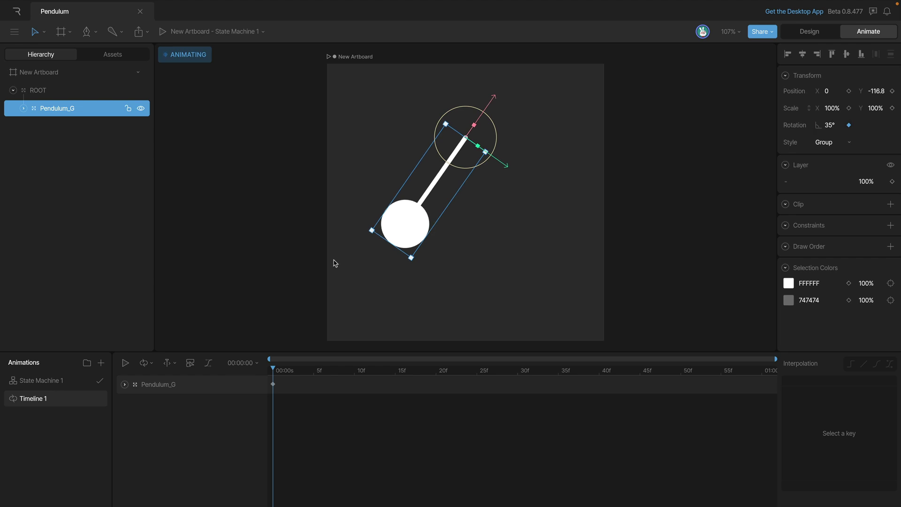
# - Key Pendulum_G's rotation at -35° on frame 30
pyautogui.moveTo(273, 370); pyautogui.dragTo(522, 384)
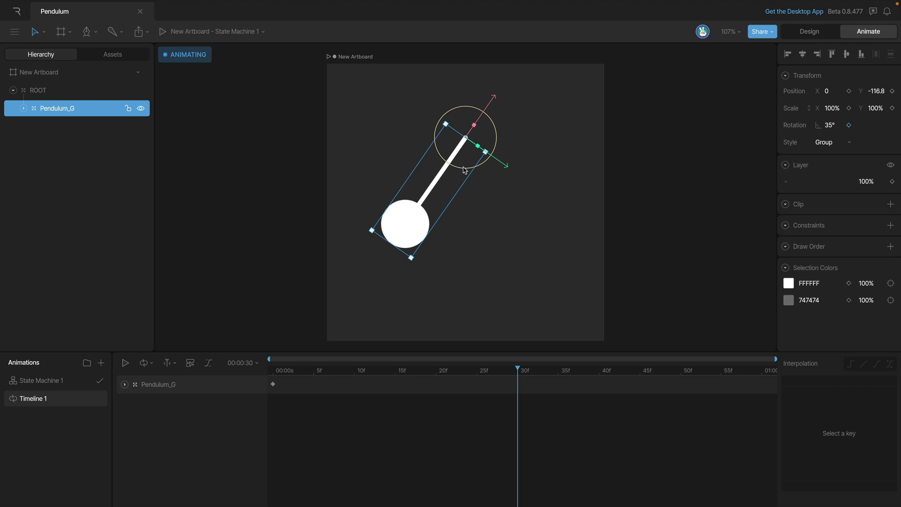
pyautogui.moveTo(464, 170); pyautogui.dragTo(502, 157)
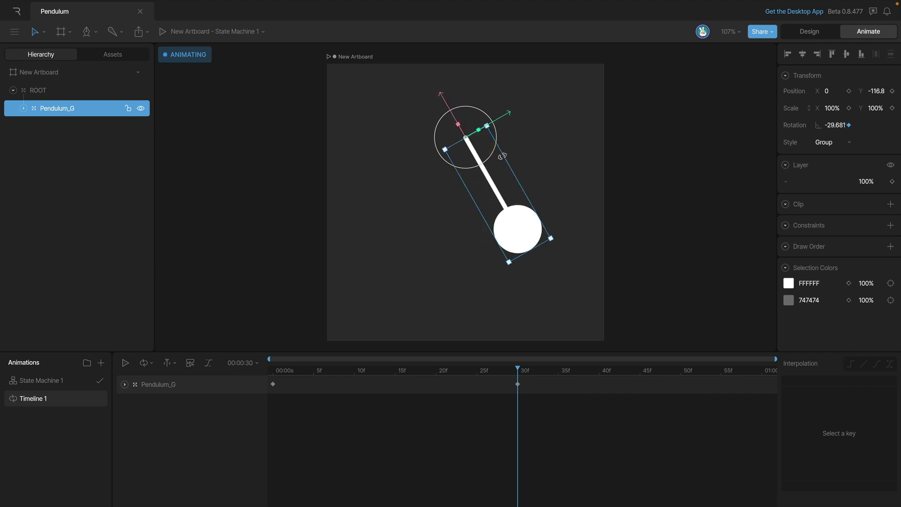
pyautogui.click(833, 124)
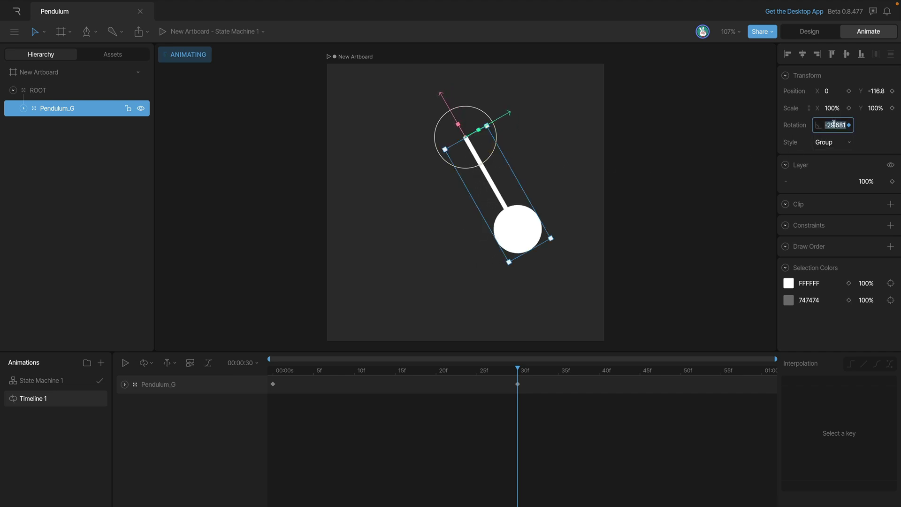
pyautogui.write('-35')
pyautogui.press('Return')
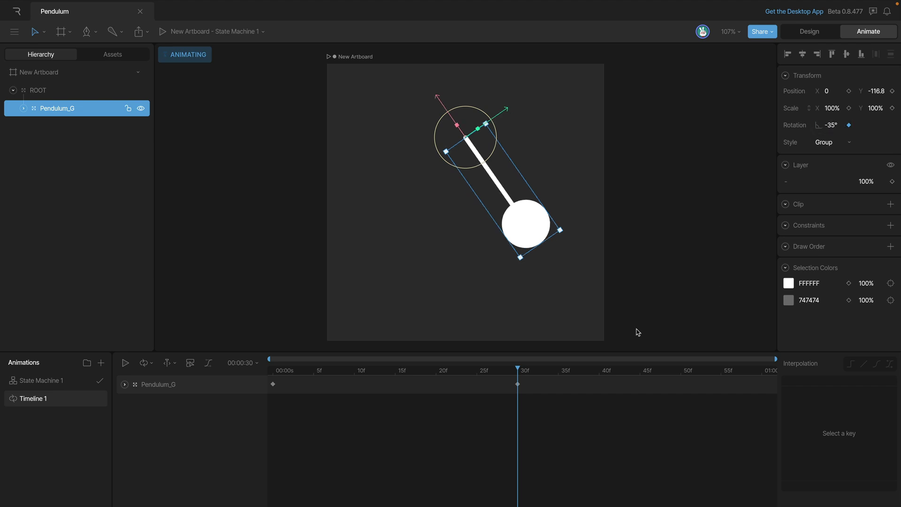
# - Check the swing between the two keys, then copy Pendulum_G's frame 0 key to the one-second mark (00:01:00)
pyautogui.moveTo(503, 371); pyautogui.dragTo(257, 376)
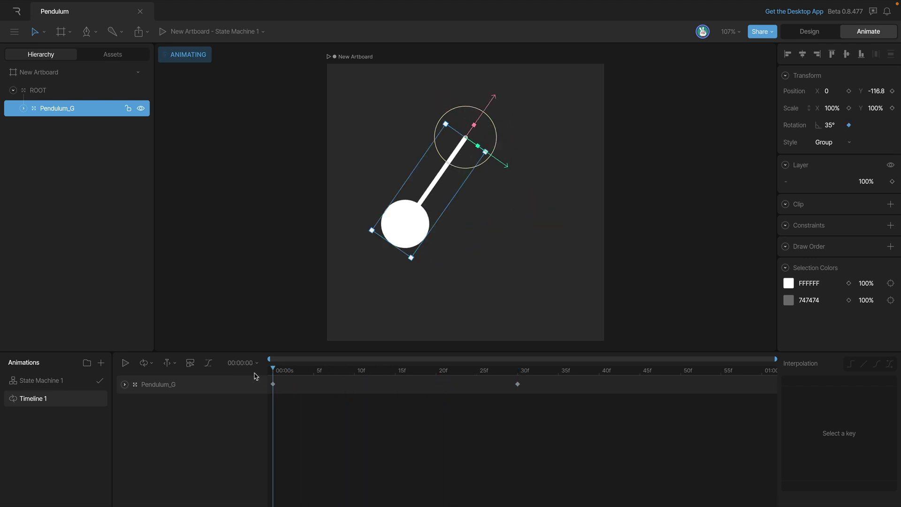
pyautogui.click(322, 371)
pyautogui.moveTo(353, 383); pyautogui.dragTo(807, 389)
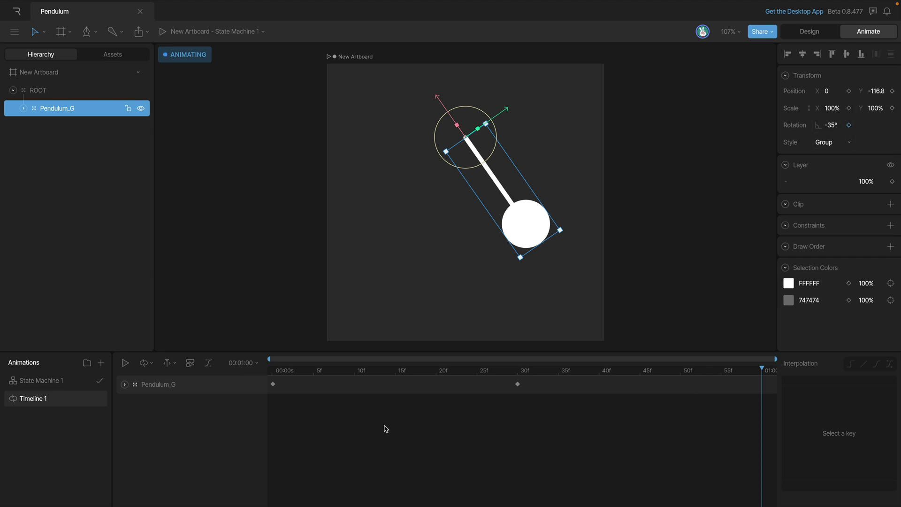
pyautogui.moveTo(334, 420); pyautogui.dragTo(270, 380)
pyautogui.press('super+c')
pyautogui.press('super+v')
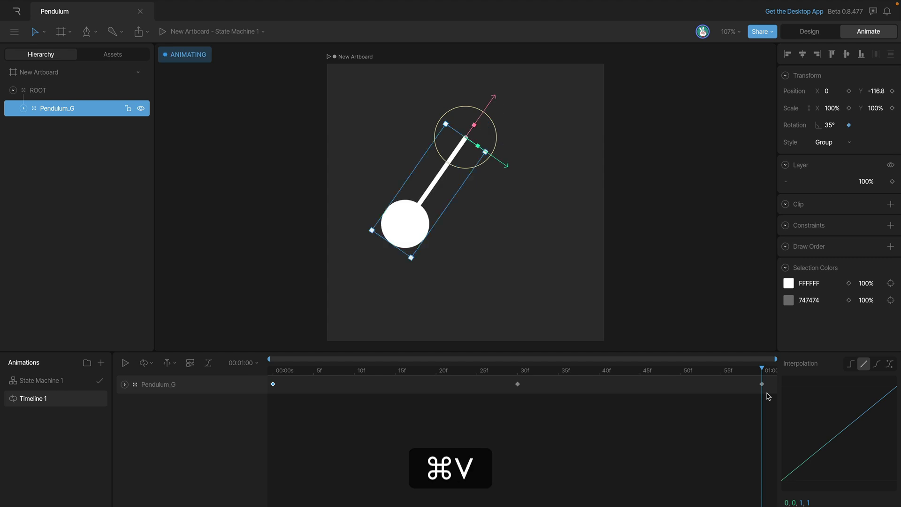
# - Scrub through and play Timeline 1 to preview the pendulum's full swing
pyautogui.moveTo(282, 371); pyautogui.dragTo(762, 379)
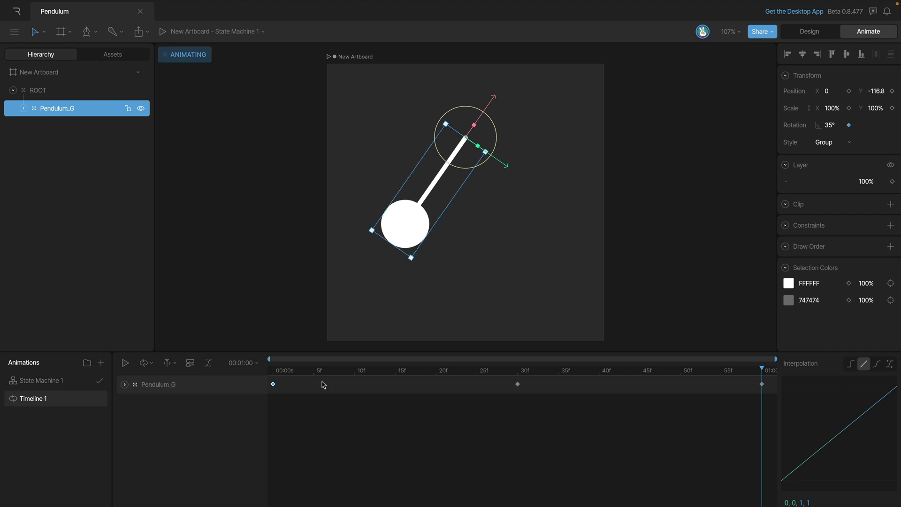
pyautogui.press('space')
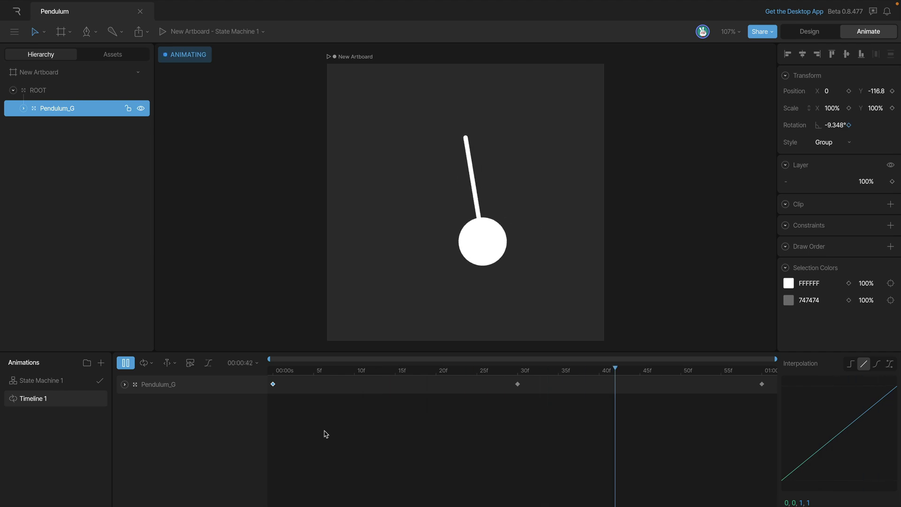
pyautogui.click(272, 414)
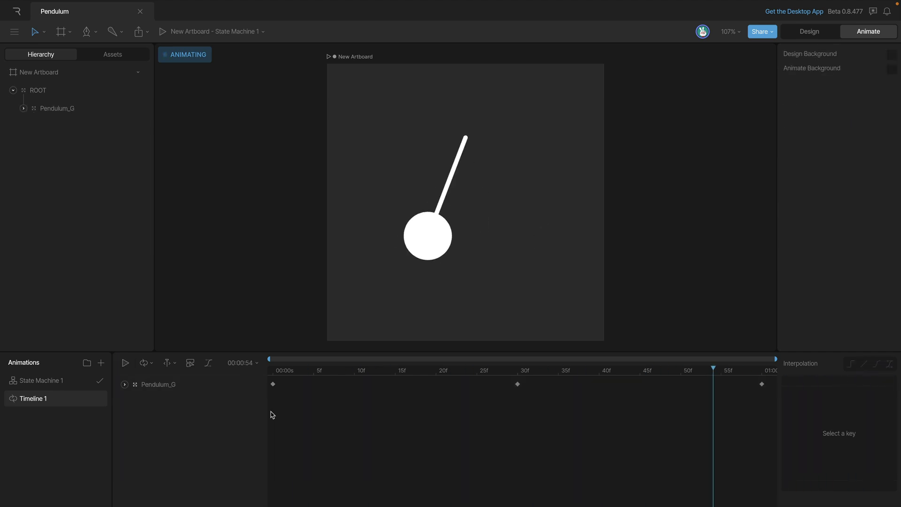
# - Set Timeline 1's playback mode to Loop and play the repeating swing
pyautogui.click(145, 363)
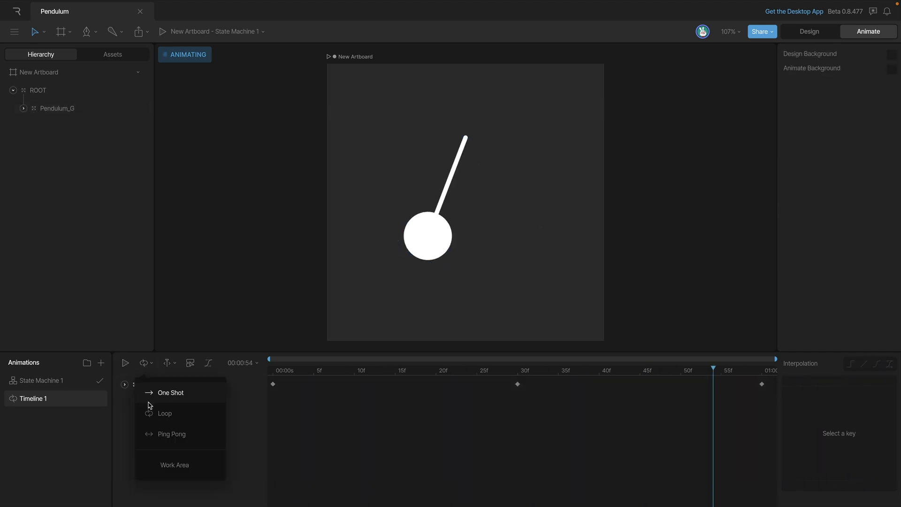
pyautogui.click(194, 419)
pyautogui.press('space')
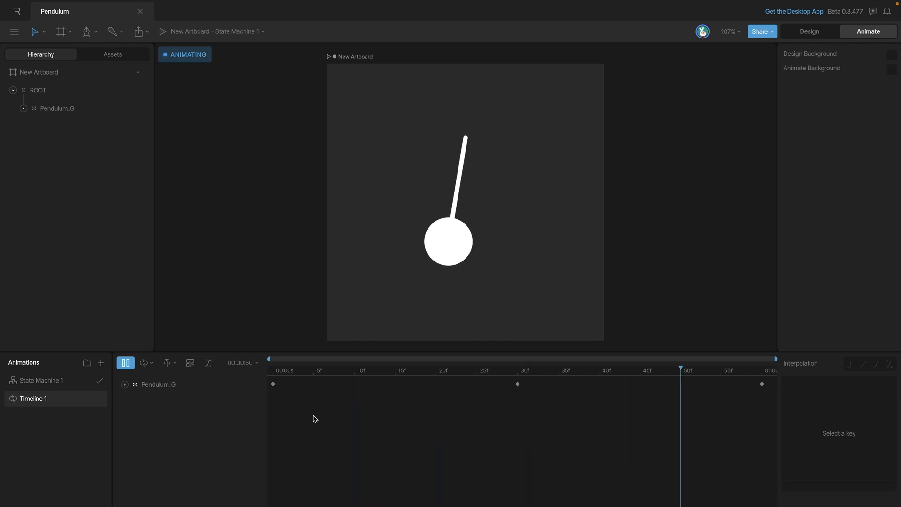
pyautogui.press('space')
# - Apply cubic ease-in/ease-out interpolation (.42, 0, .58, 1) to all three Pendulum_G keys and preview the looping swing
pyautogui.moveTo(772, 398); pyautogui.dragTo(270, 374)
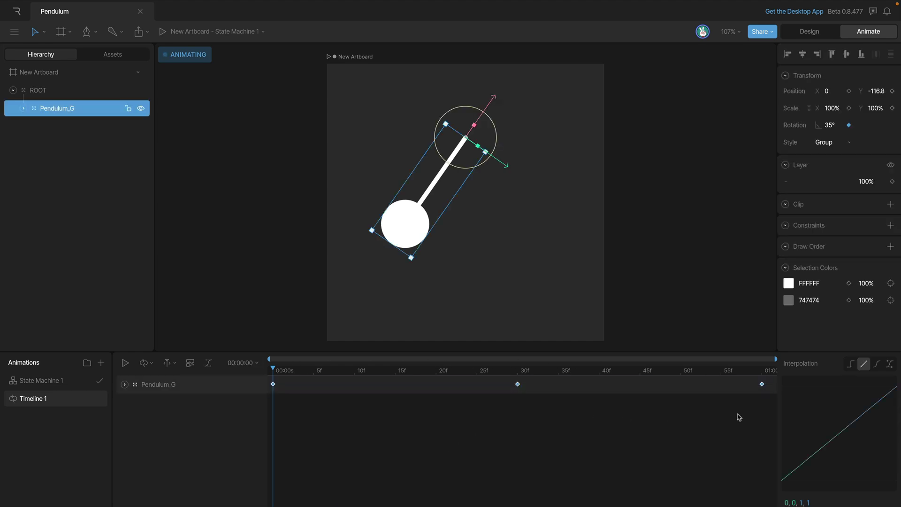
pyautogui.click(877, 364)
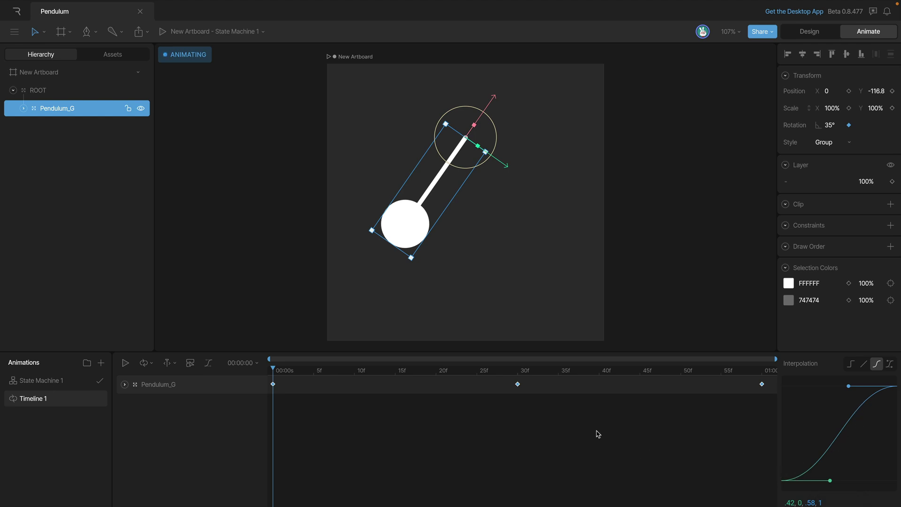
pyautogui.press('space')
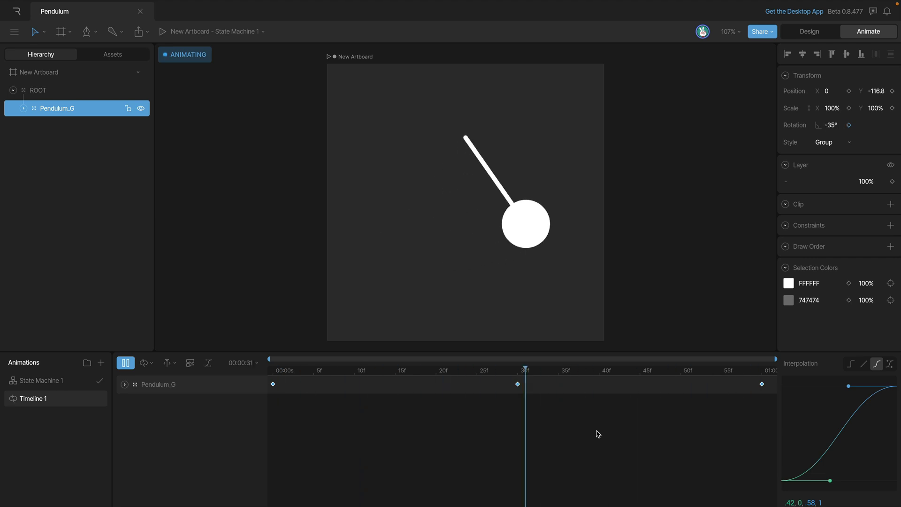
pyautogui.press('space')
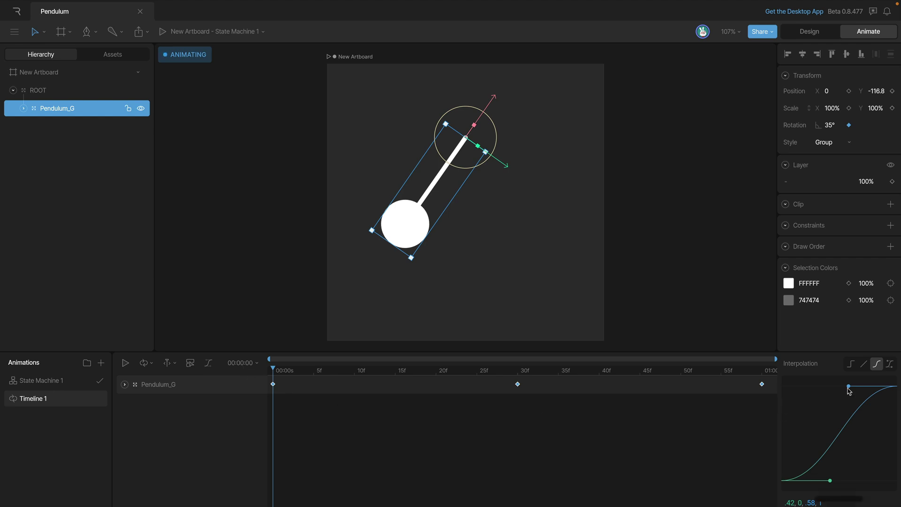
# - Steepen the keys' easing curve by moving its end handle to .4, 1 and its start handle inward horizontally, and preview the swing
pyautogui.press('shift')
pyautogui.moveTo(849, 391); pyautogui.dragTo(828, 390)
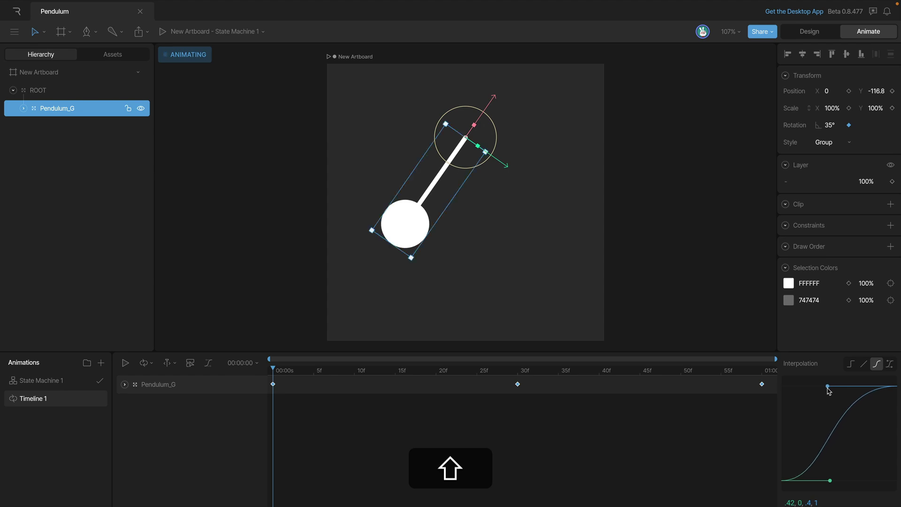
pyautogui.moveTo(830, 482); pyautogui.dragTo(850, 482)
pyautogui.click(601, 458)
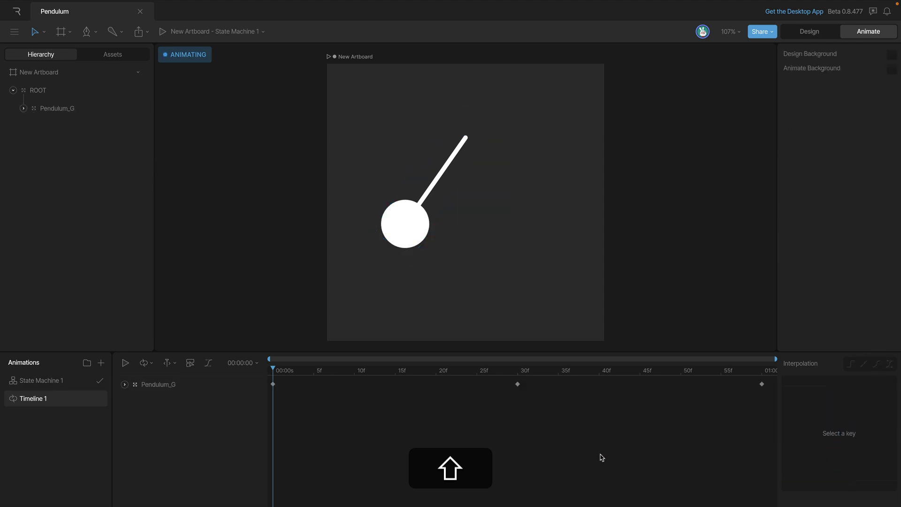
pyautogui.press('space')
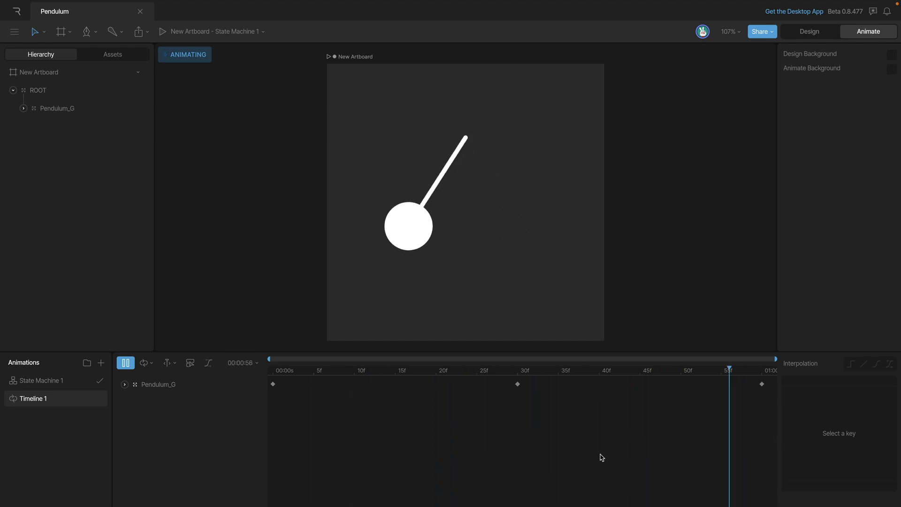
pyautogui.press('space')
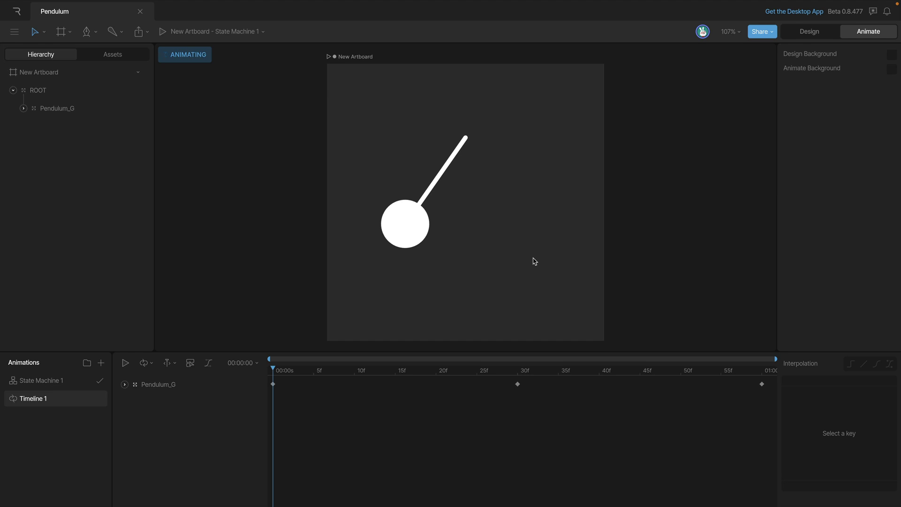
# - In Design mode, scale the ROOT group to 41% and move it to about X 102.4, Y 104.7, and preview the swing in Animate mode
pyautogui.press('Tab')
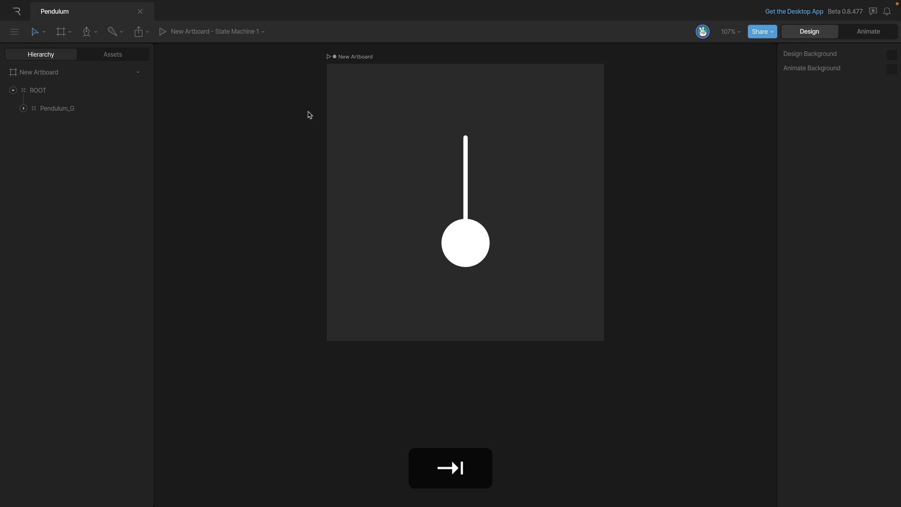
pyautogui.click(51, 94)
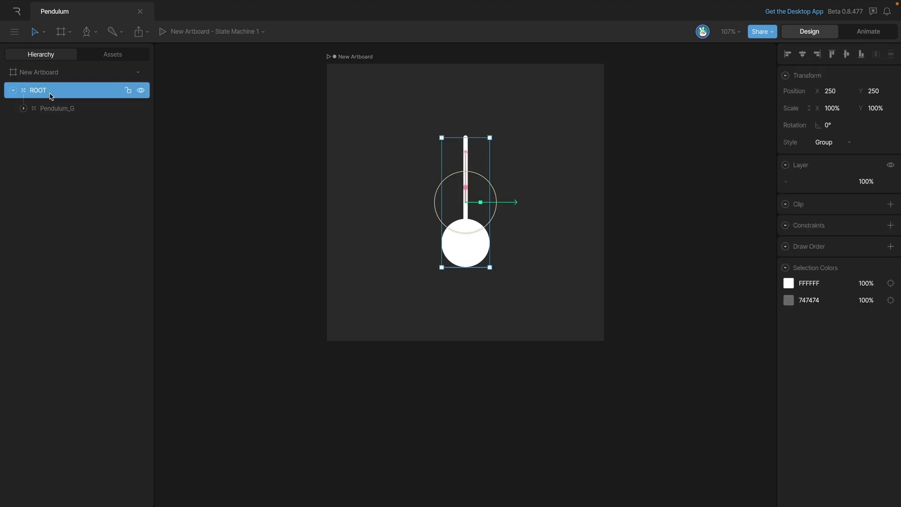
pyautogui.moveTo(472, 258); pyautogui.dragTo(394, 207)
pyautogui.moveTo(402, 157); pyautogui.dragTo(389, 90)
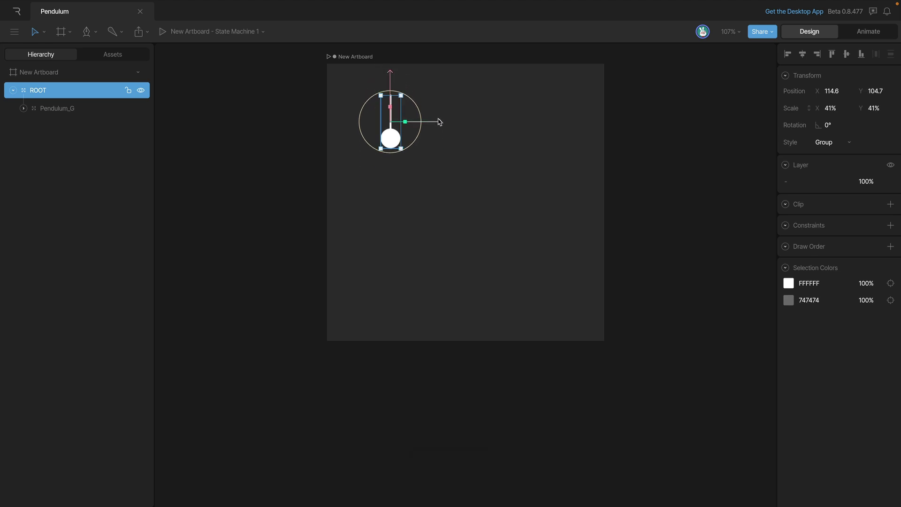
pyautogui.moveTo(434, 125); pyautogui.dragTo(427, 125)
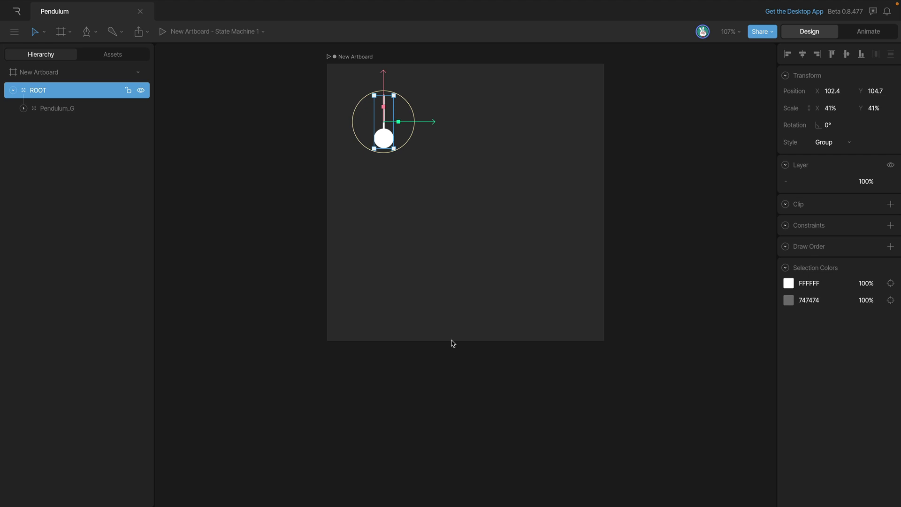
pyautogui.press('Tab')
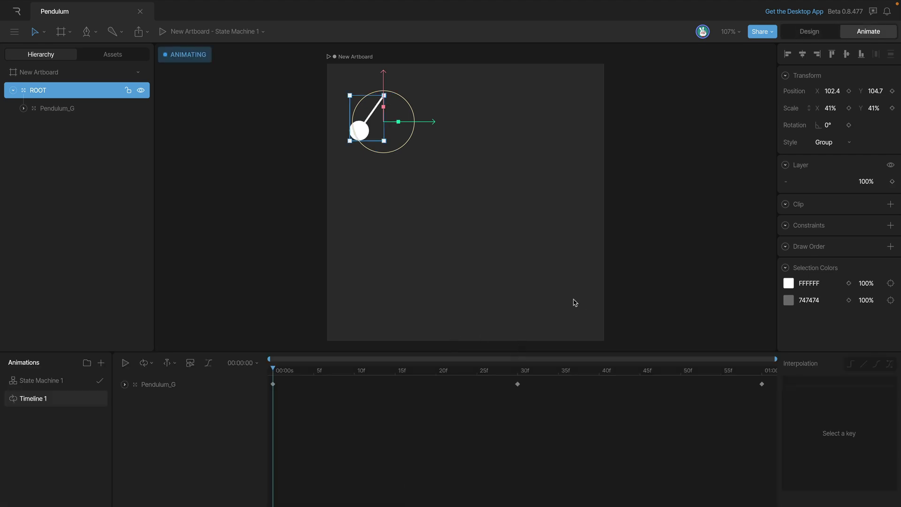
pyautogui.press('space')
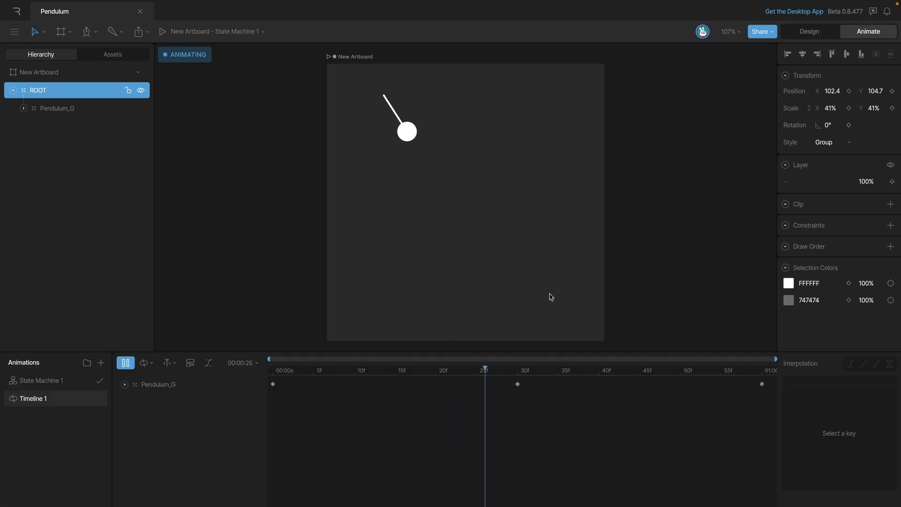